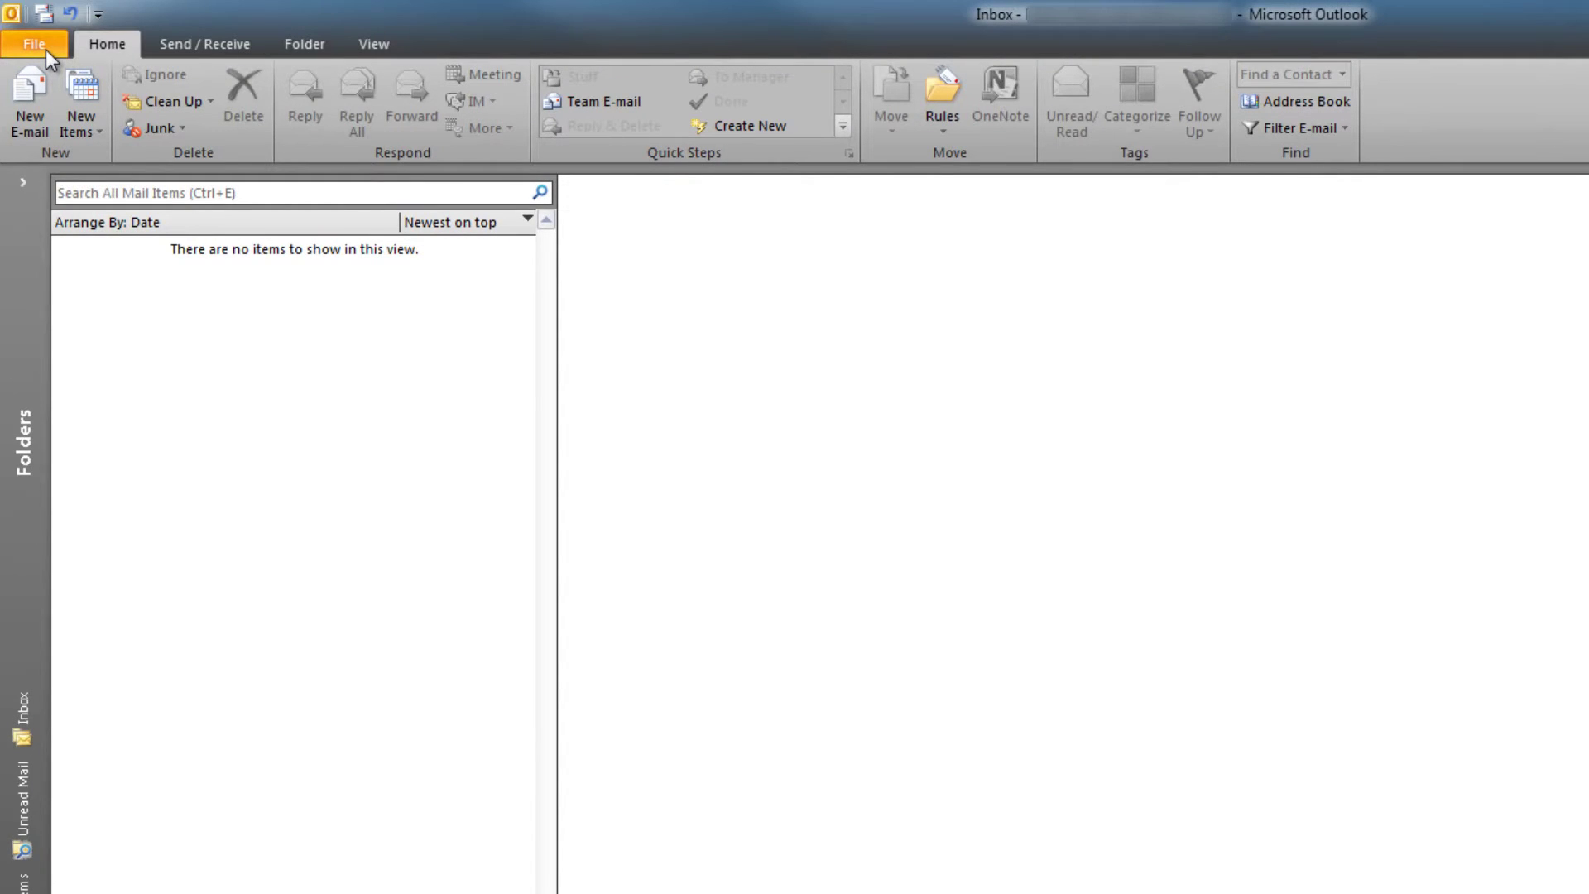
- Start Add Account with manual server settings and the Internet E-mail service type
click(46, 45)
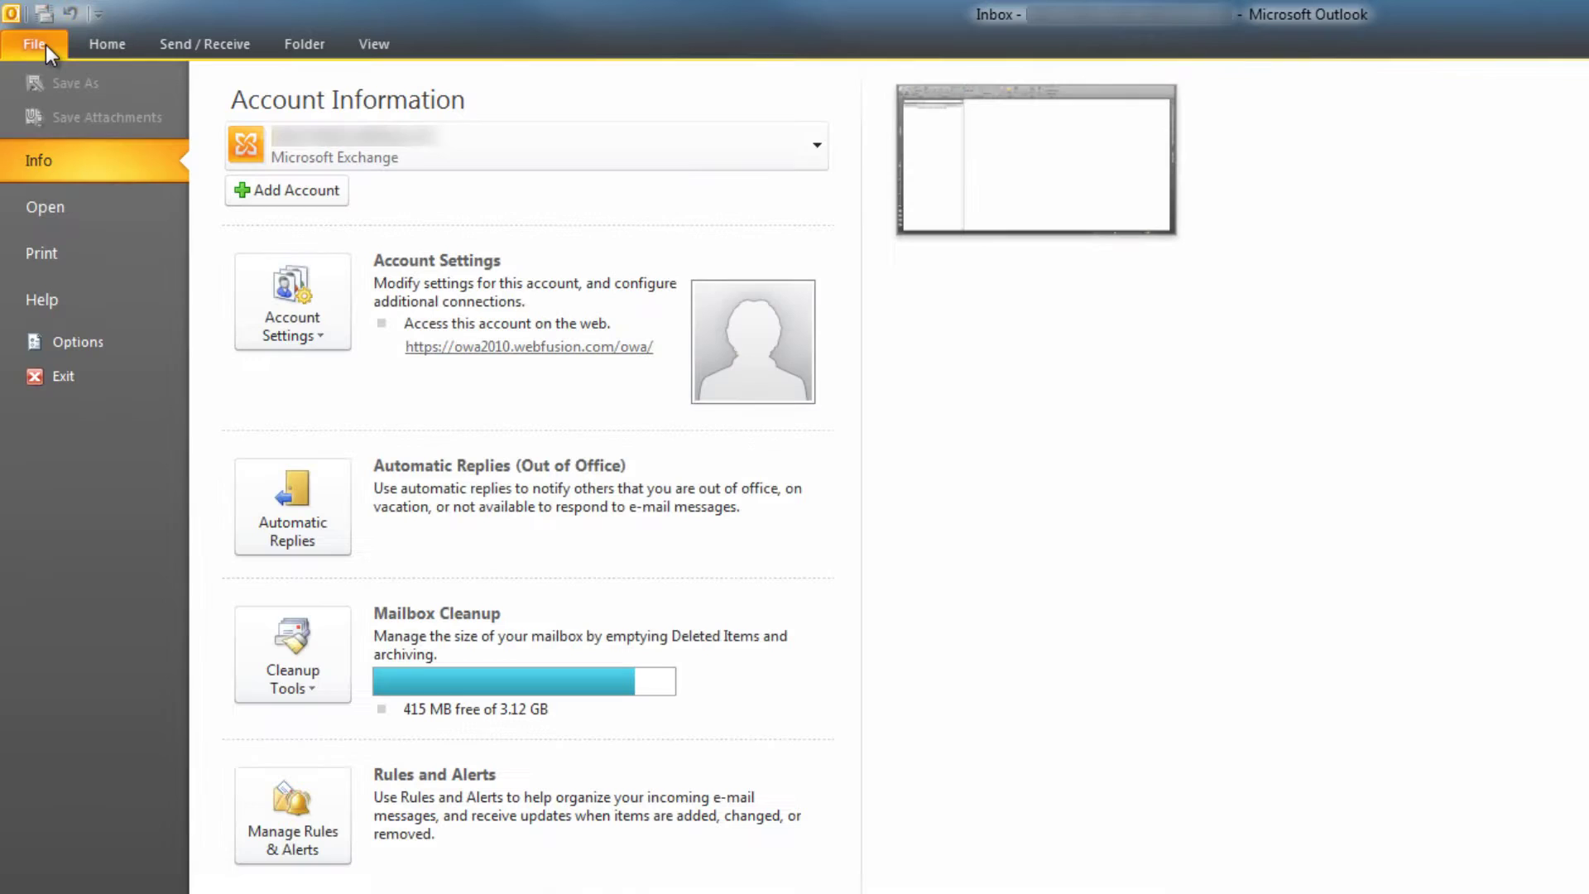
click(328, 199)
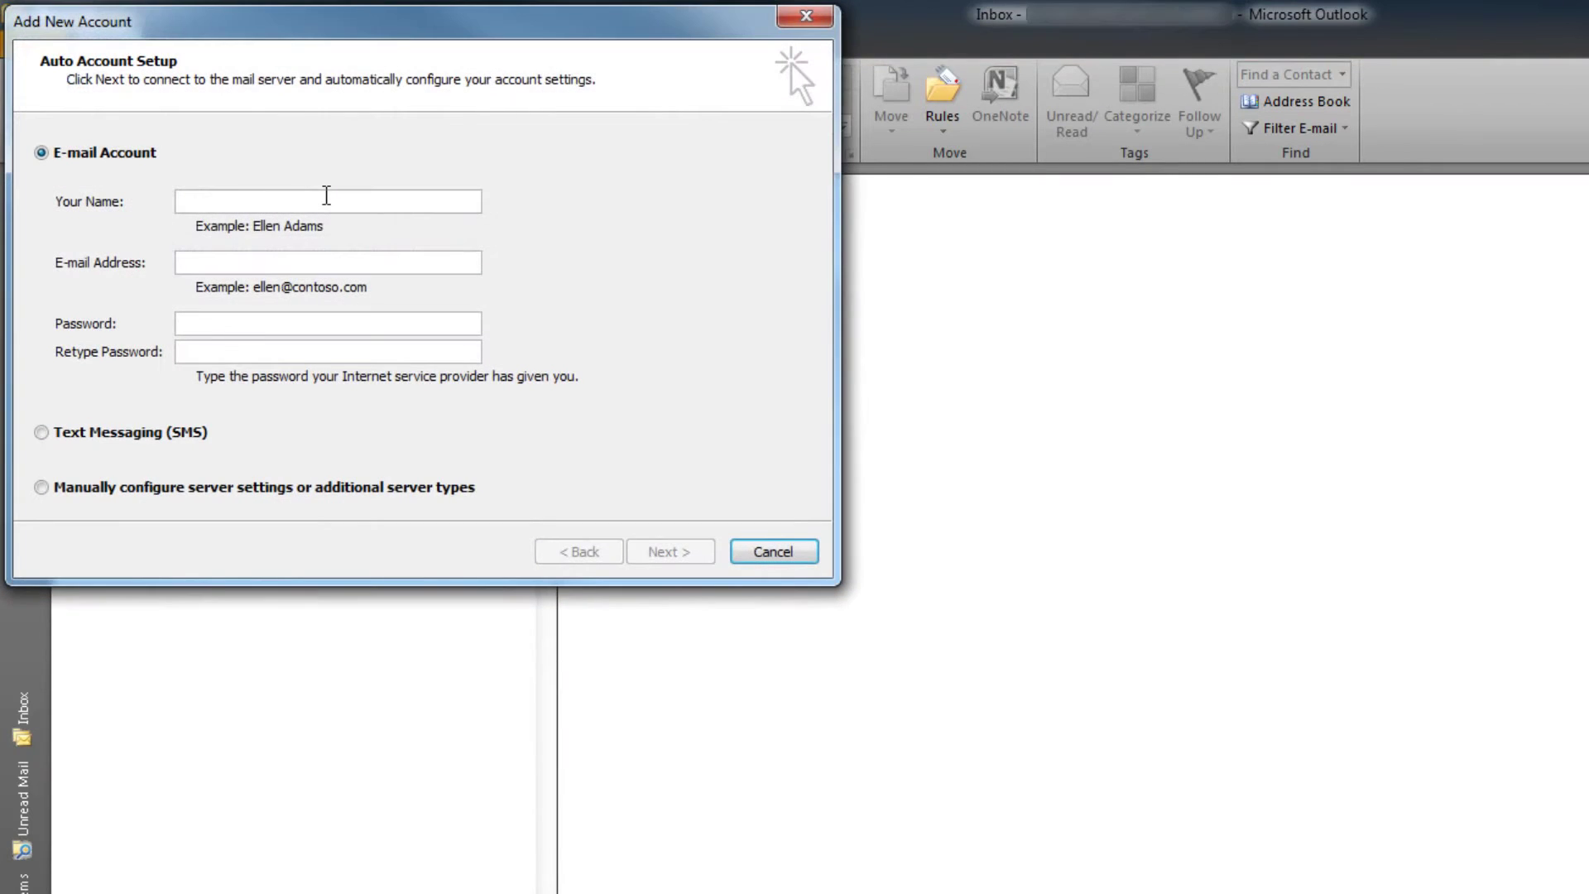
click(43, 489)
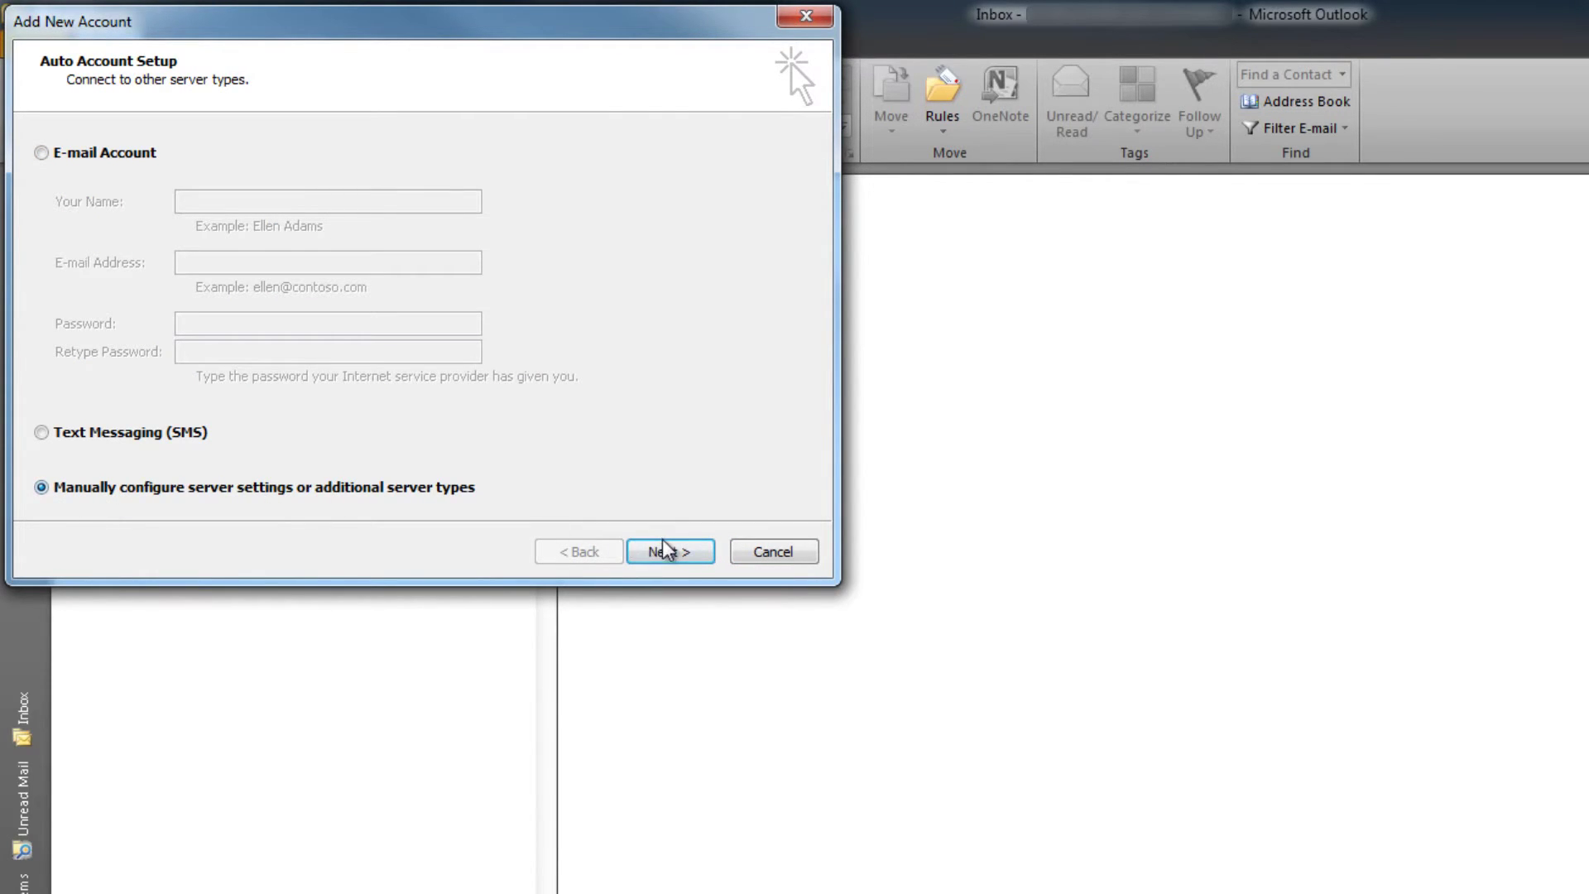
click(694, 562)
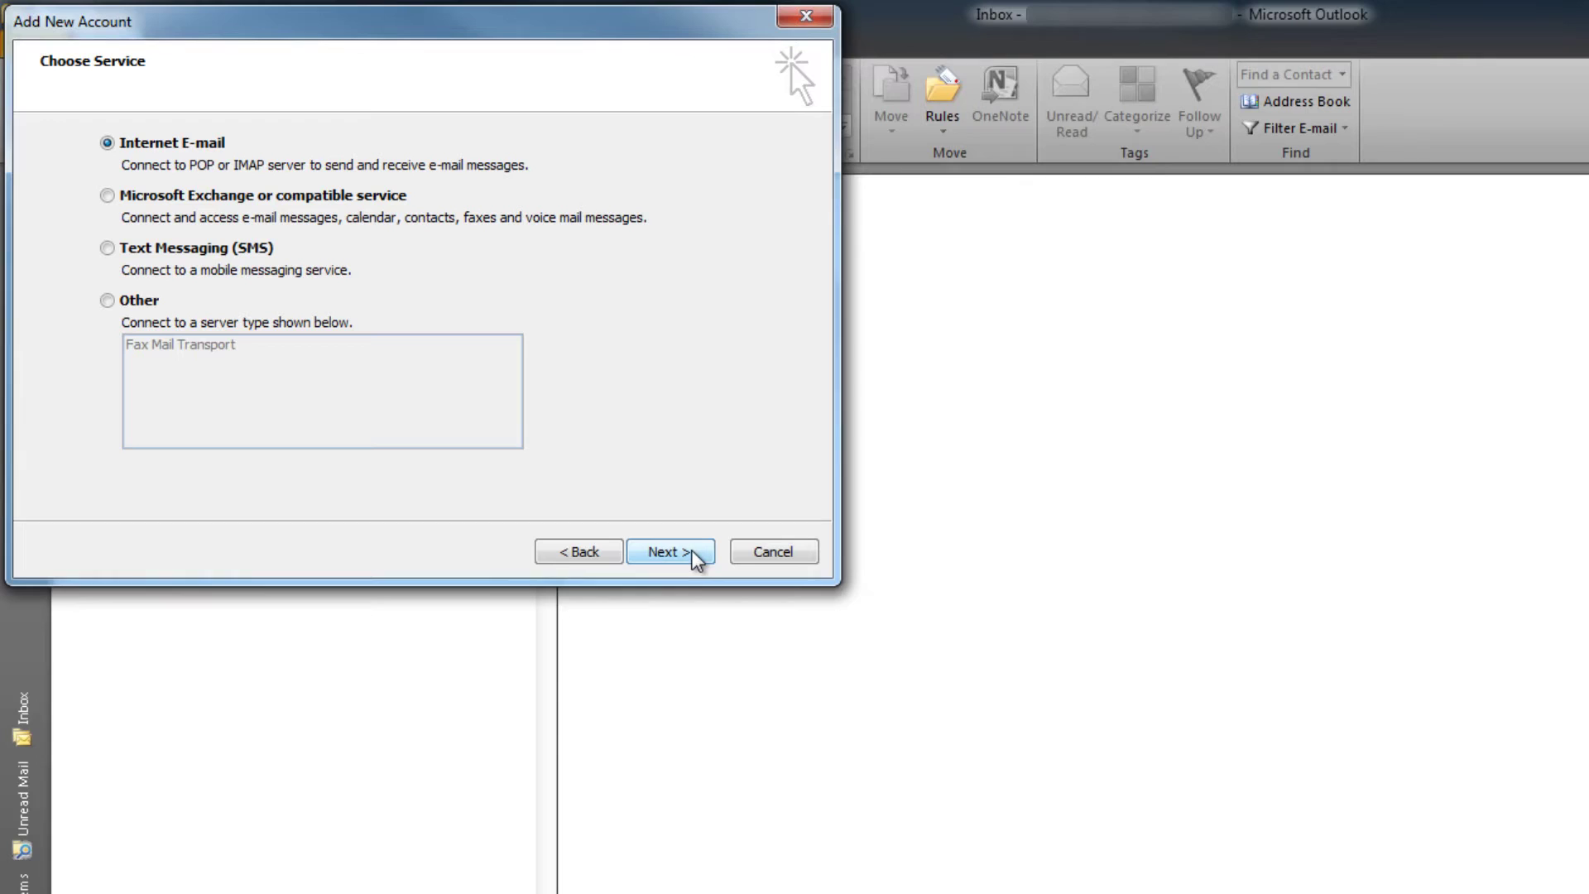
- Enter Your Name 'Mark' and his 123exampledomain.com e-mail address in the account form
click(695, 562)
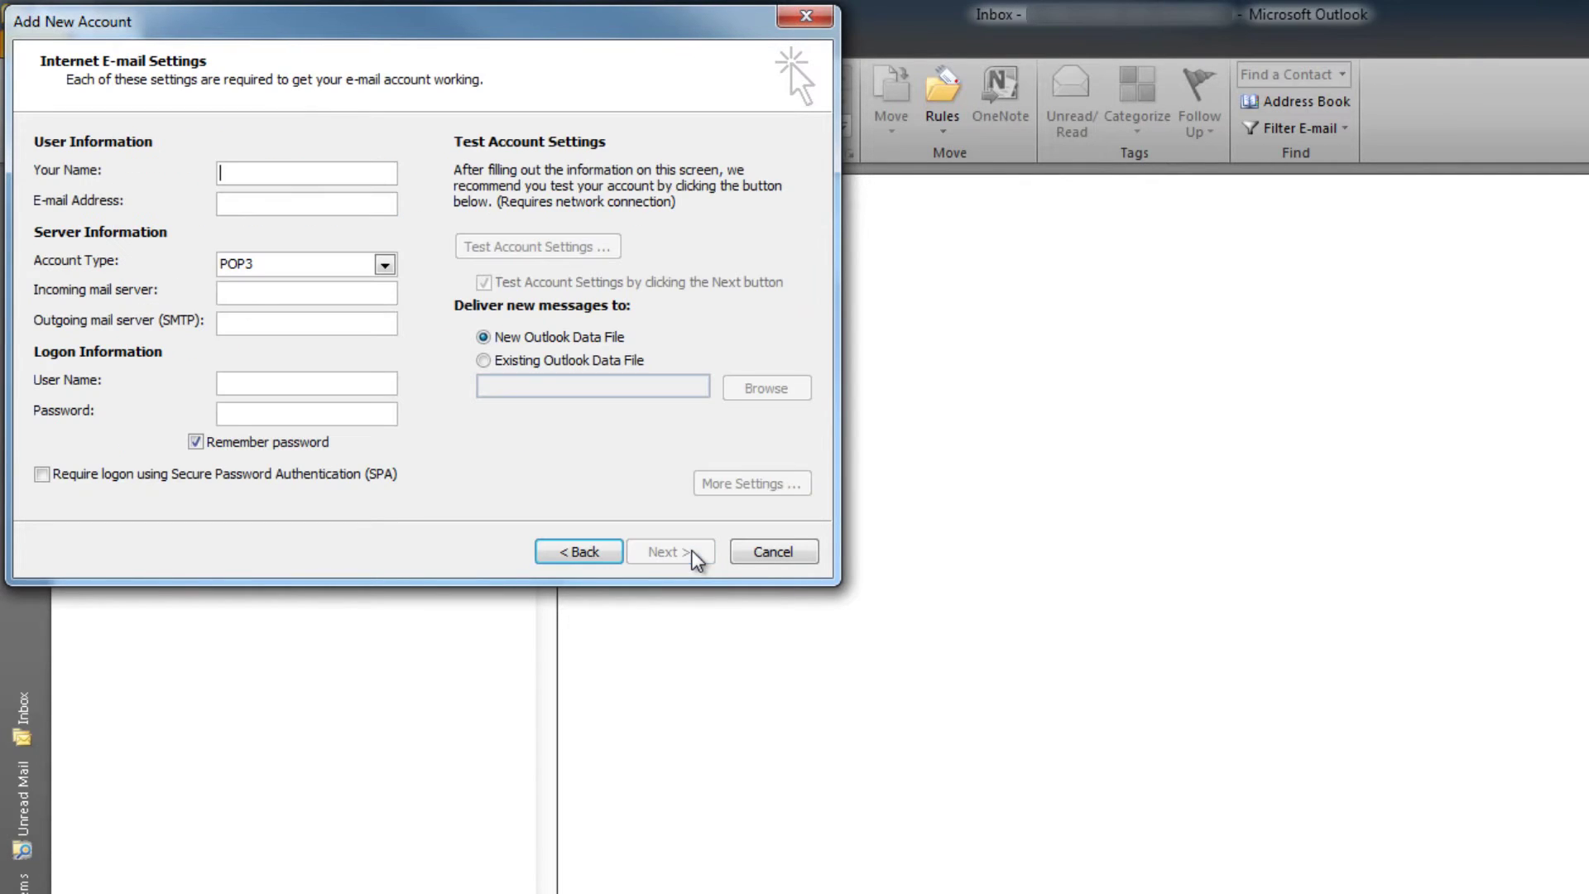
text(Mark)
key(Tab)
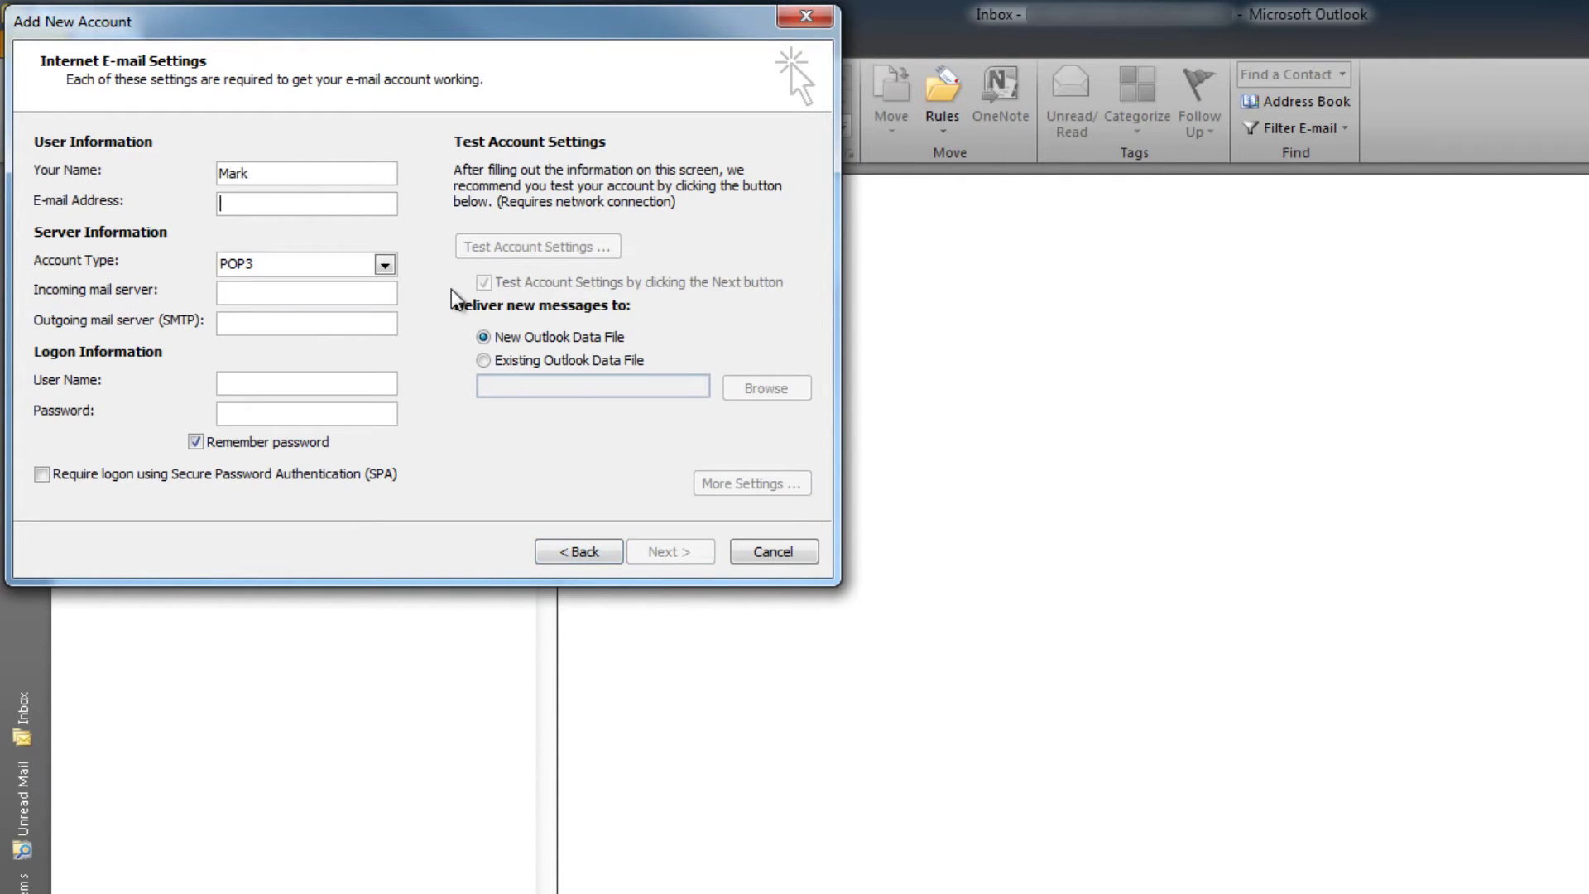
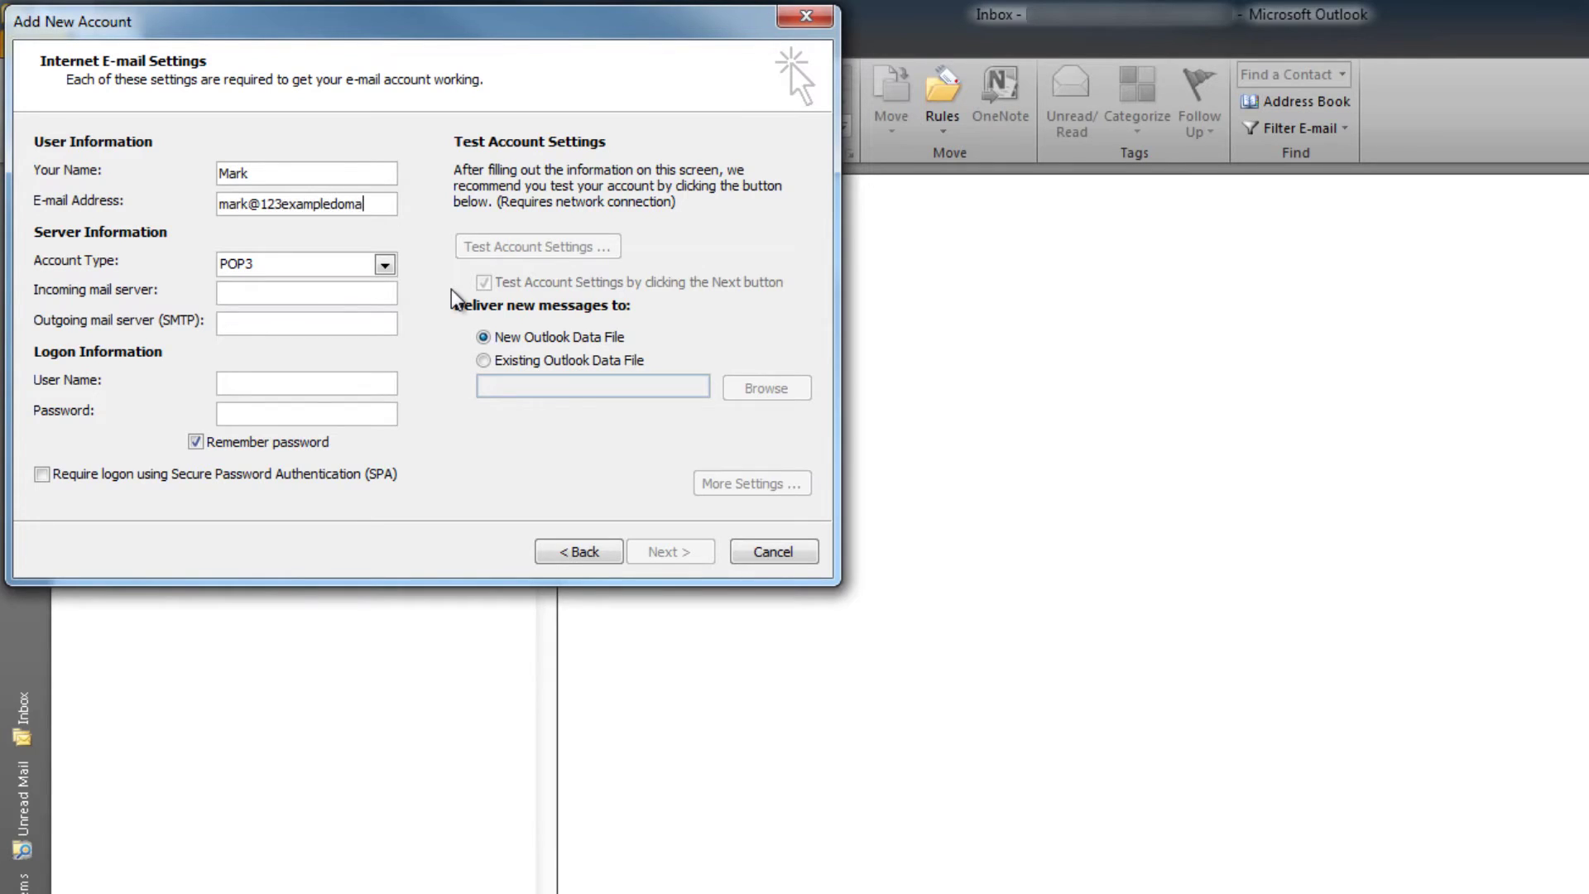
- Choose IMAP and enter servers imap.123-reg.co.uk (incoming) and smtp.123-reg.co.uk (outgoing)
click(386, 263)
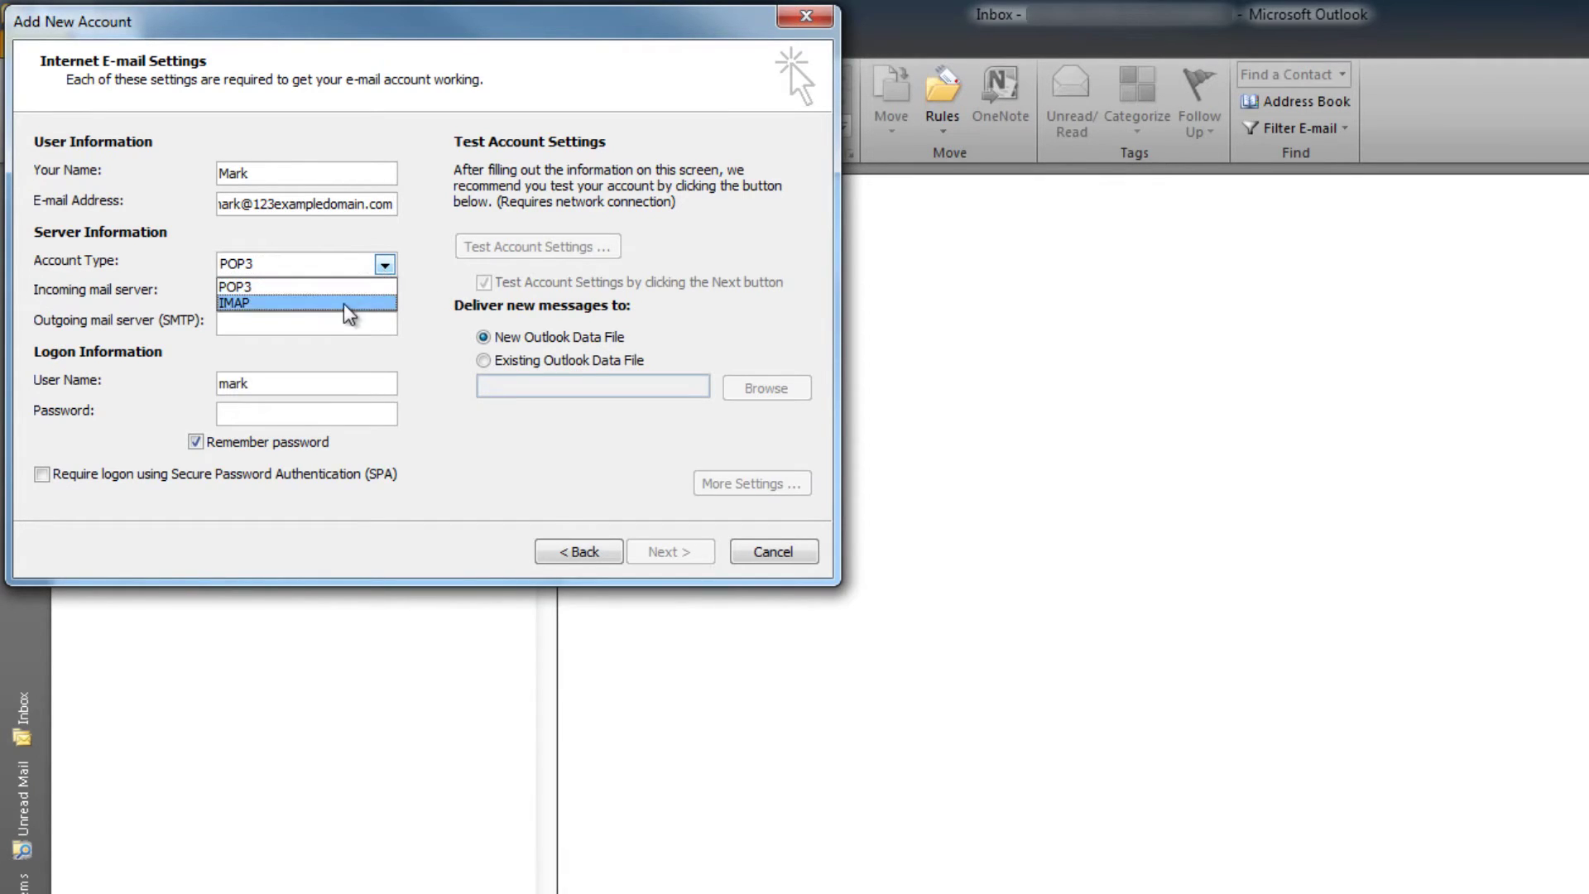
click(332, 302)
click(345, 293)
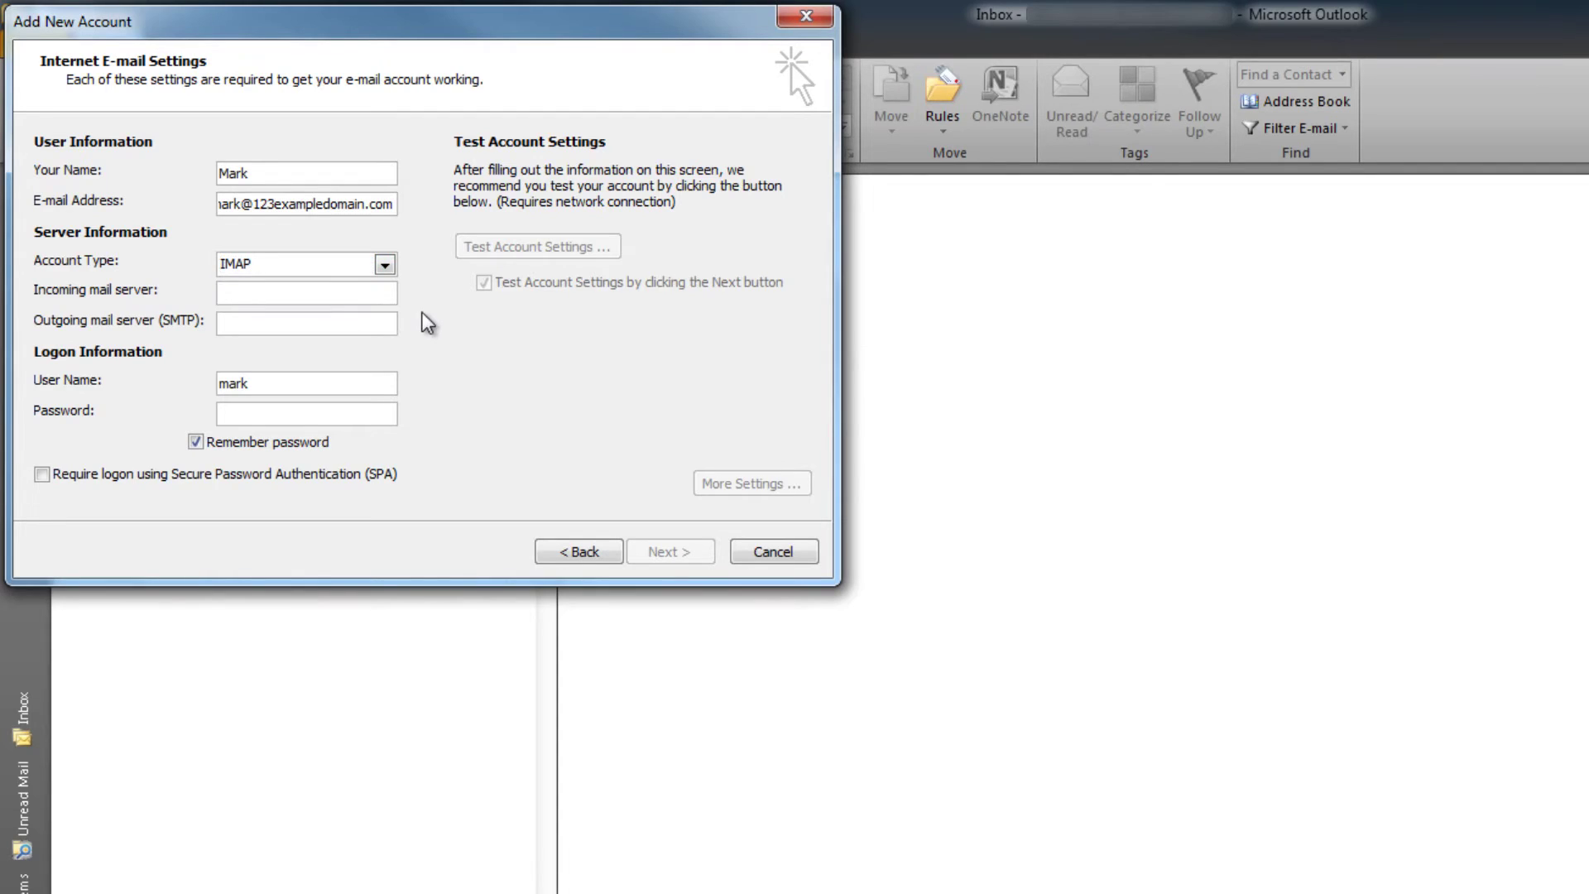
text(imap.1)
text(23-reg.co.uk)
key(Tab)
text(smtp.12)
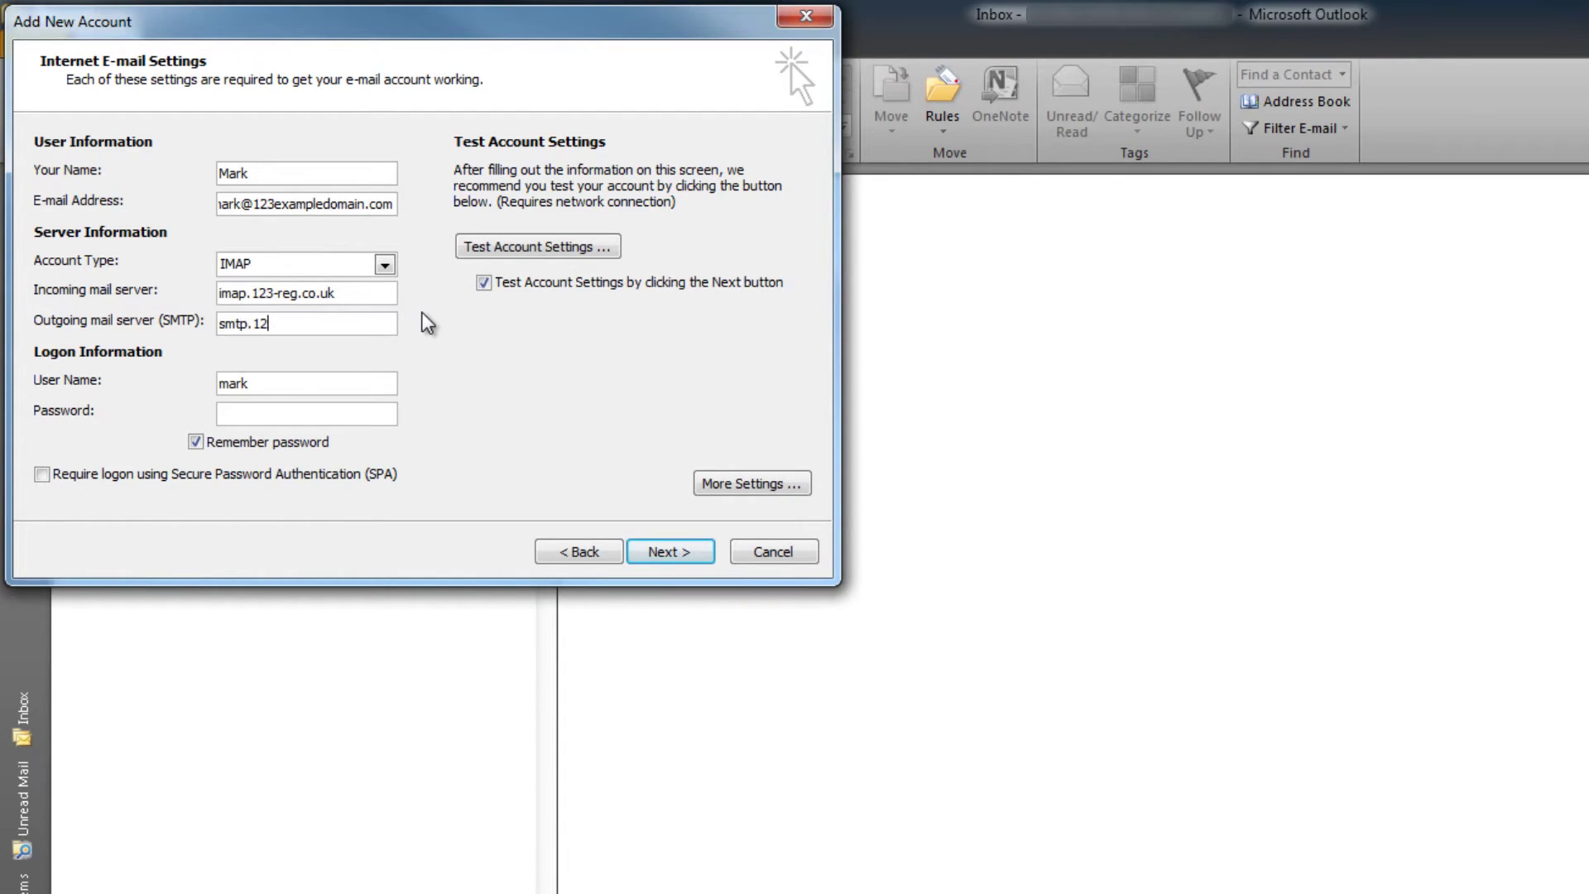
text(3-reg.co.uk)
- Replace the logon user name with the full e-mail address and enter the password
key(Tab)
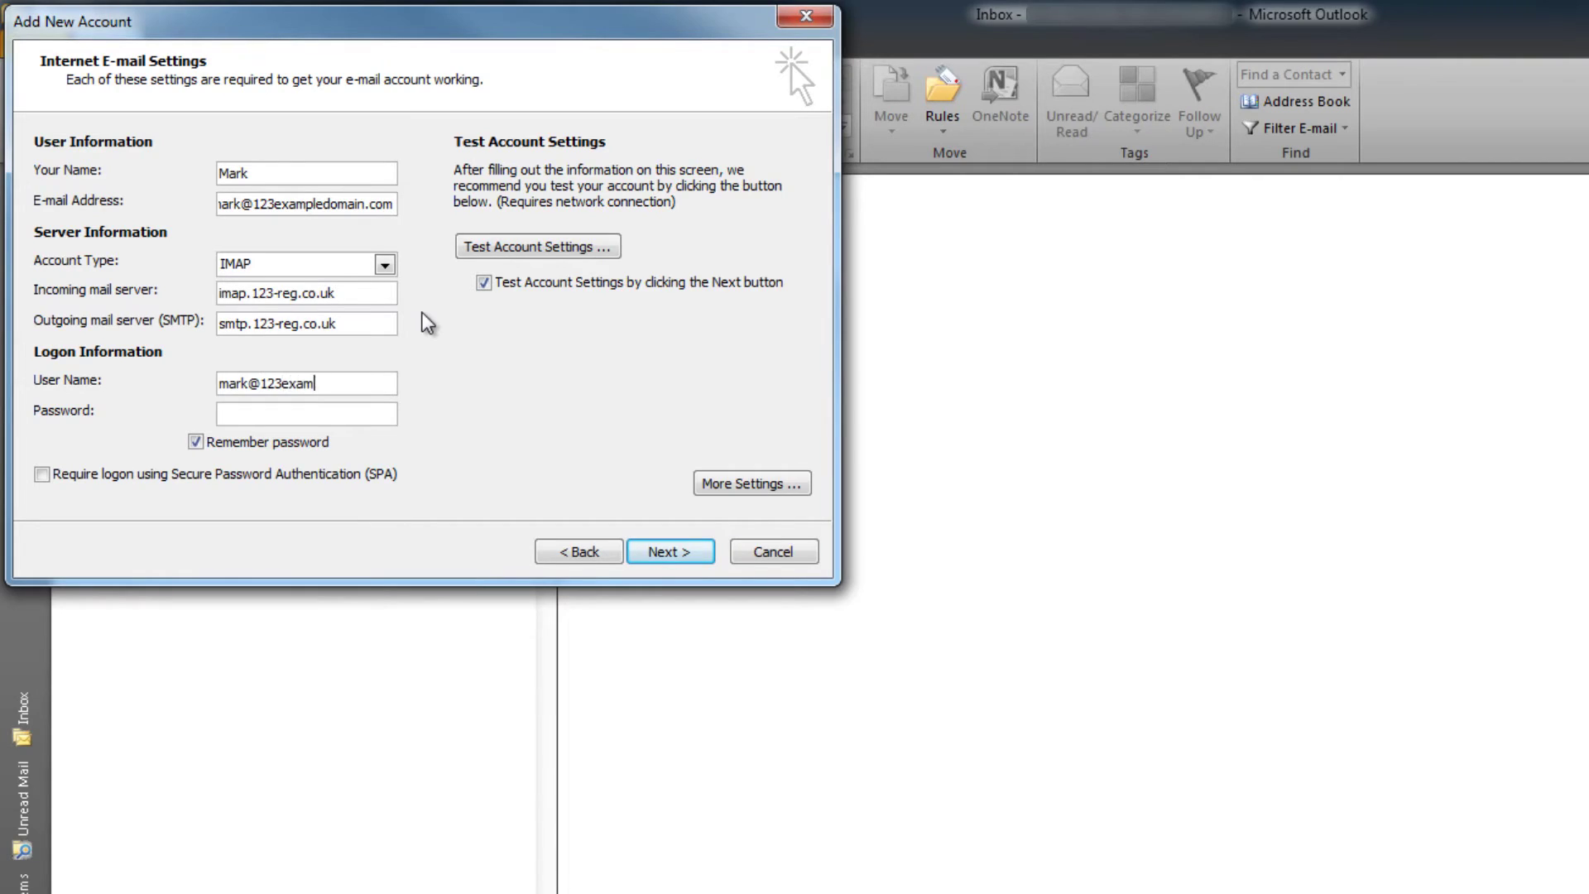
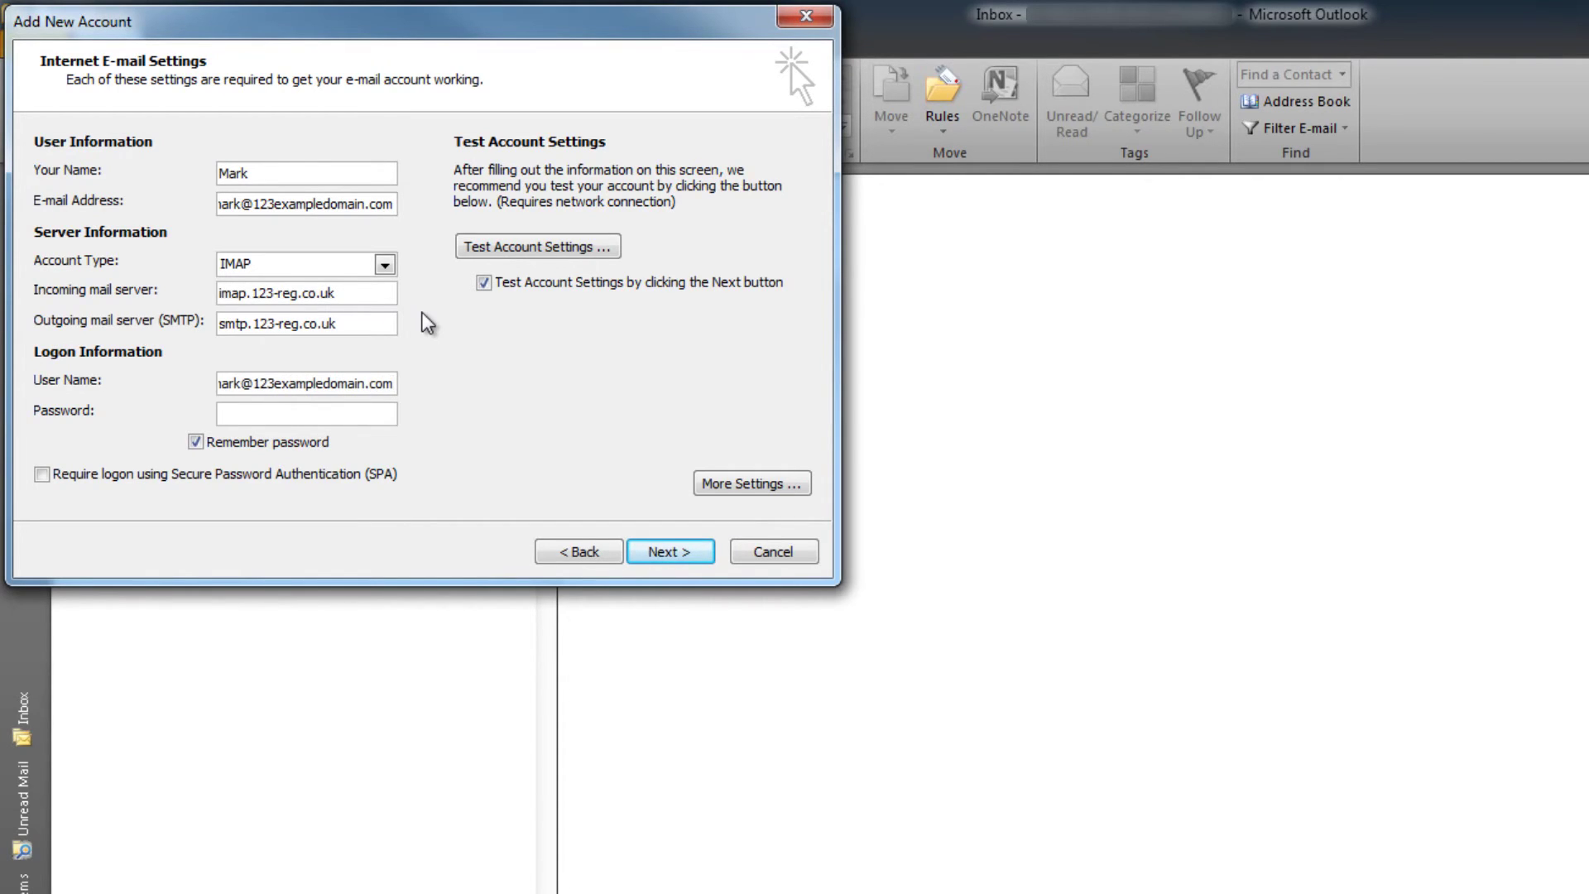
text(*****)
text(*****)
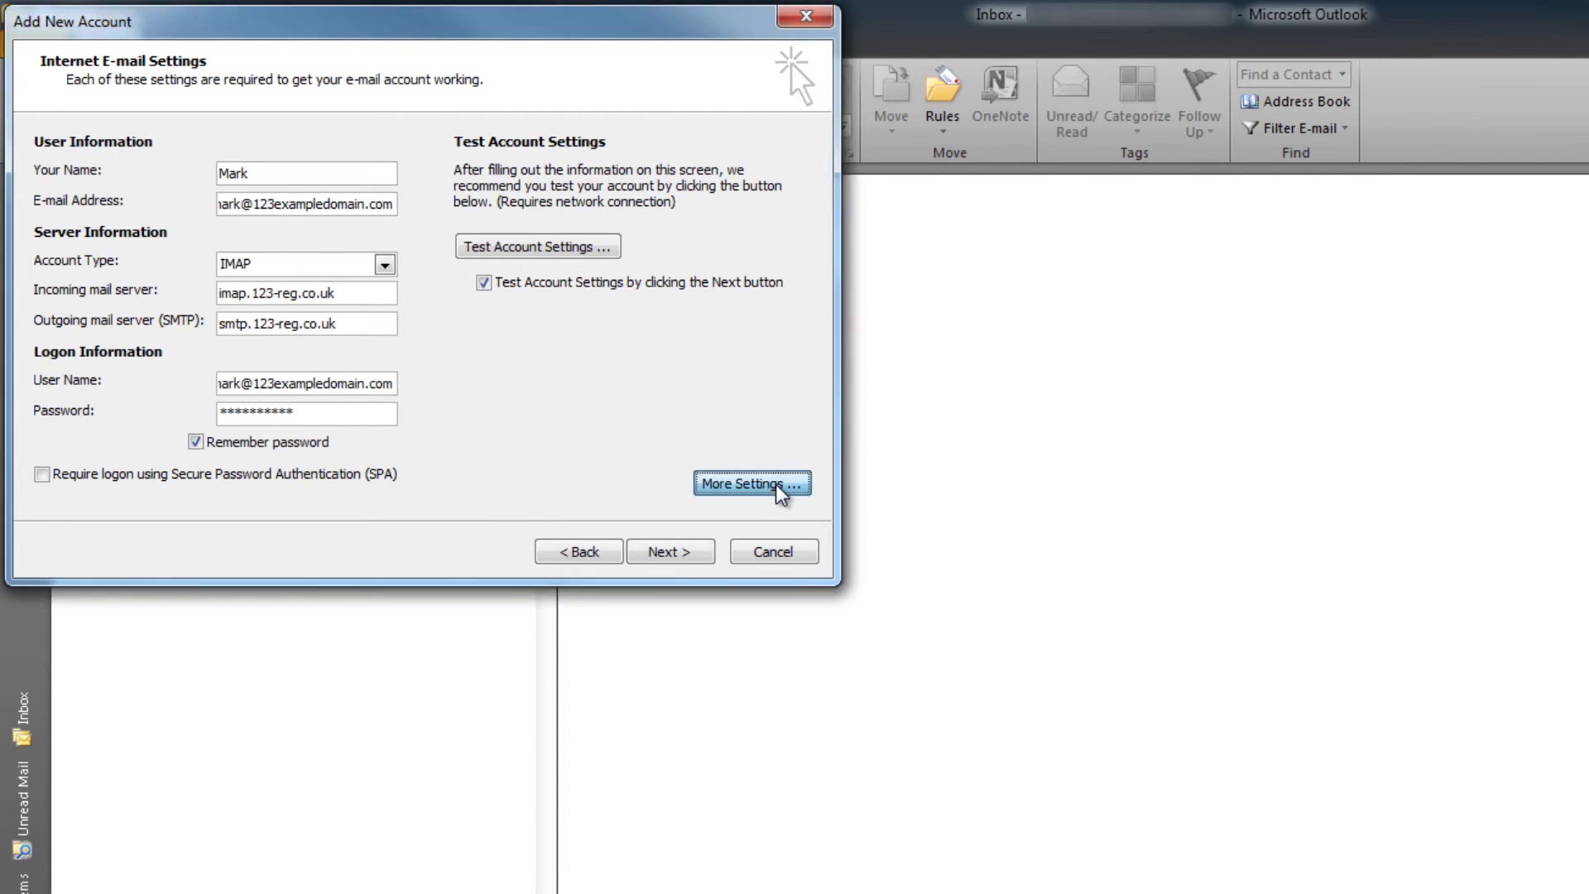
- Turn on outgoing SMTP authentication using the same settings as the incoming server
click(752, 483)
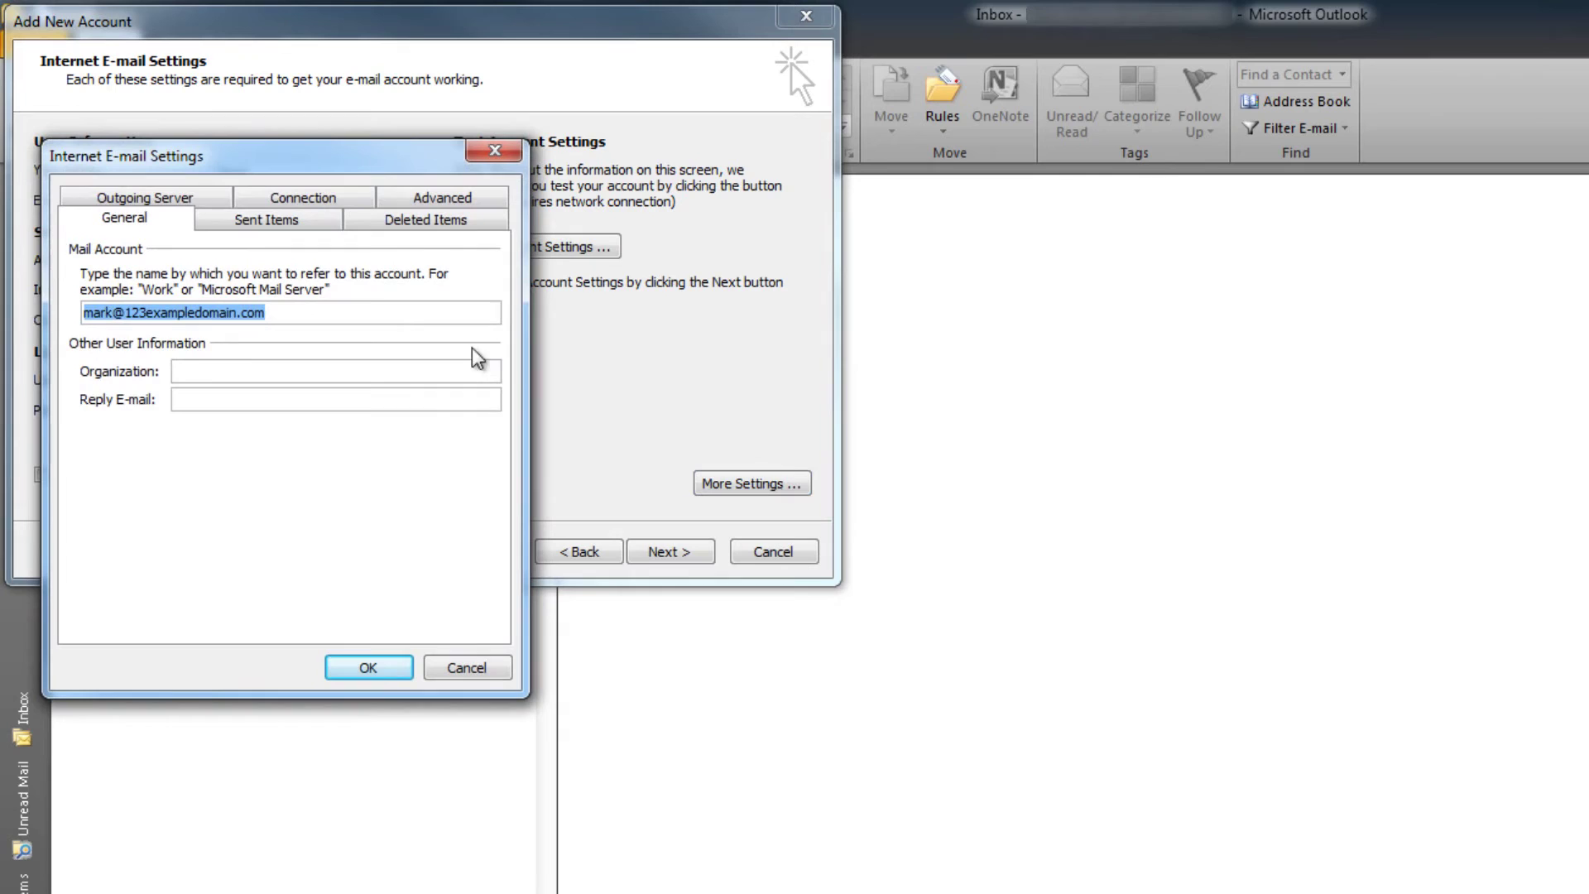
click(196, 194)
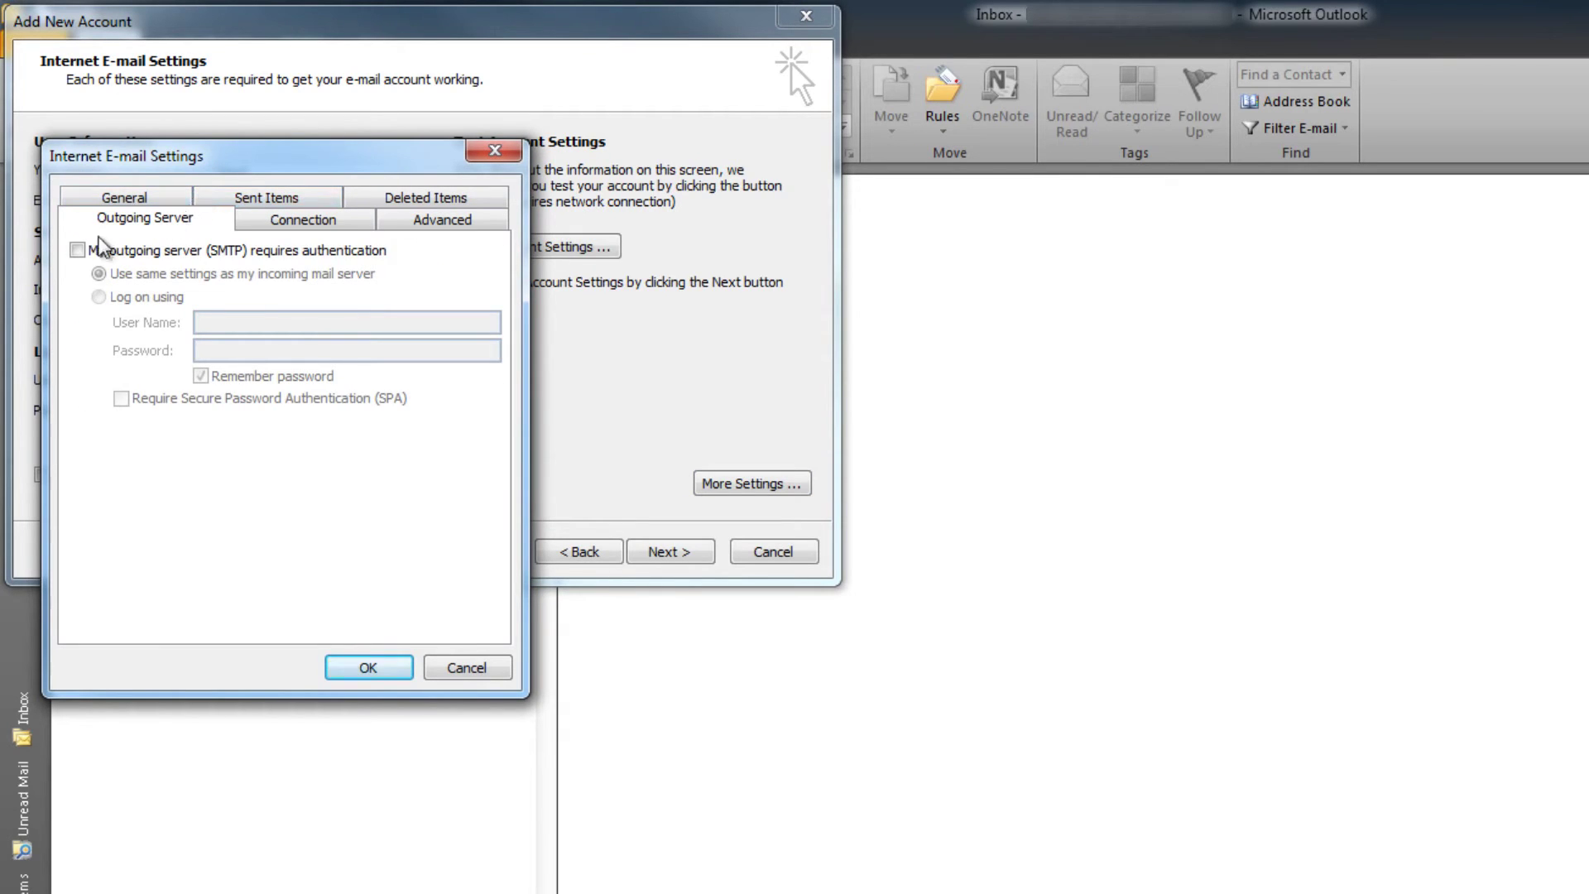
click(77, 250)
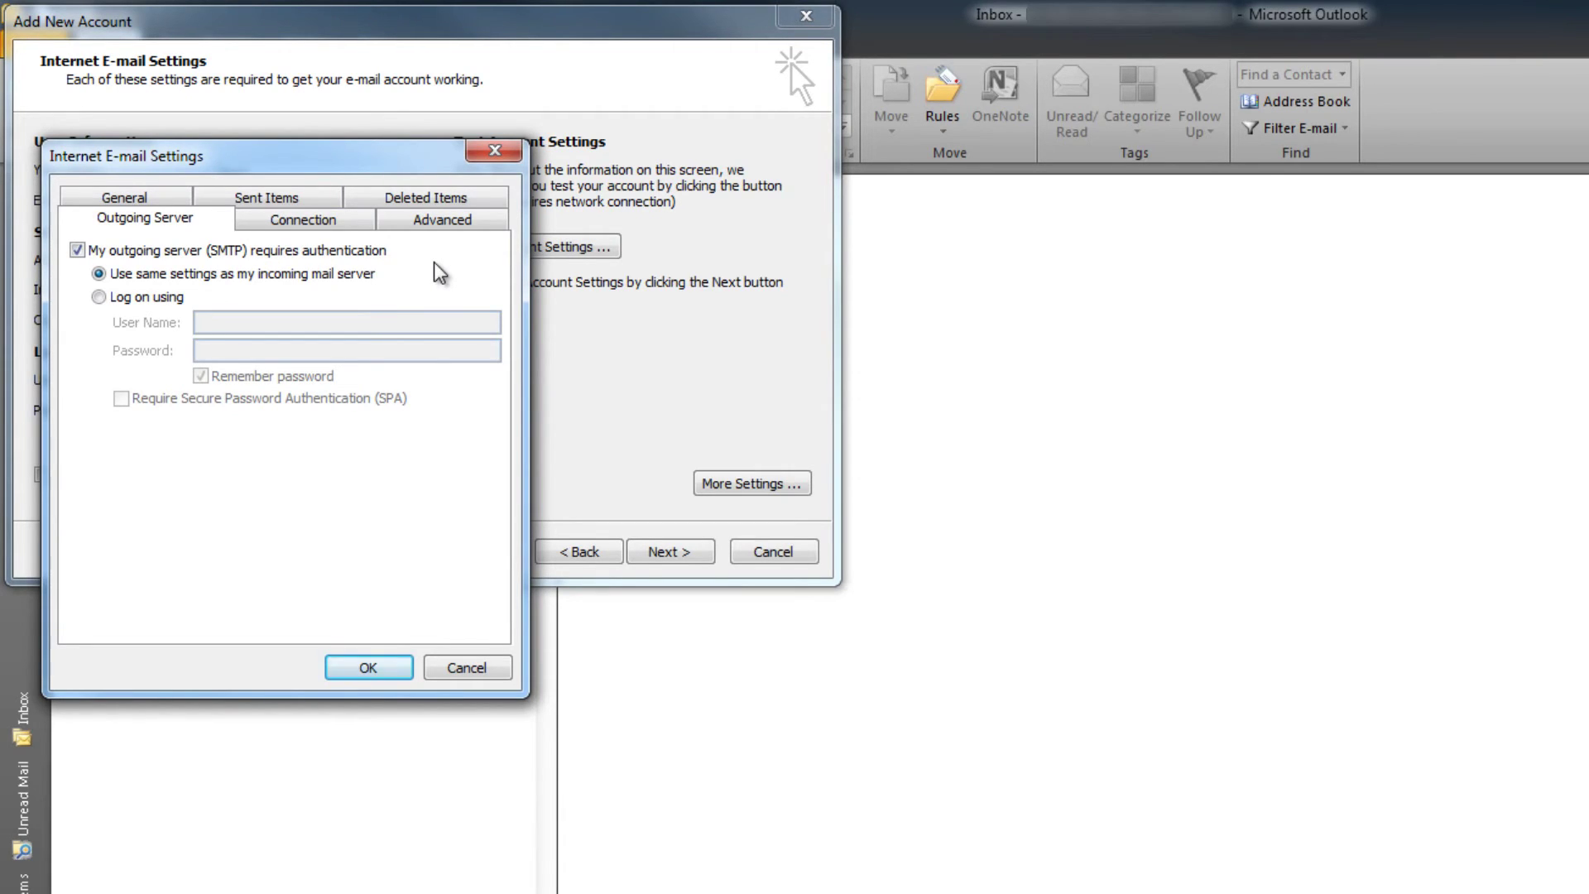
click(395, 666)
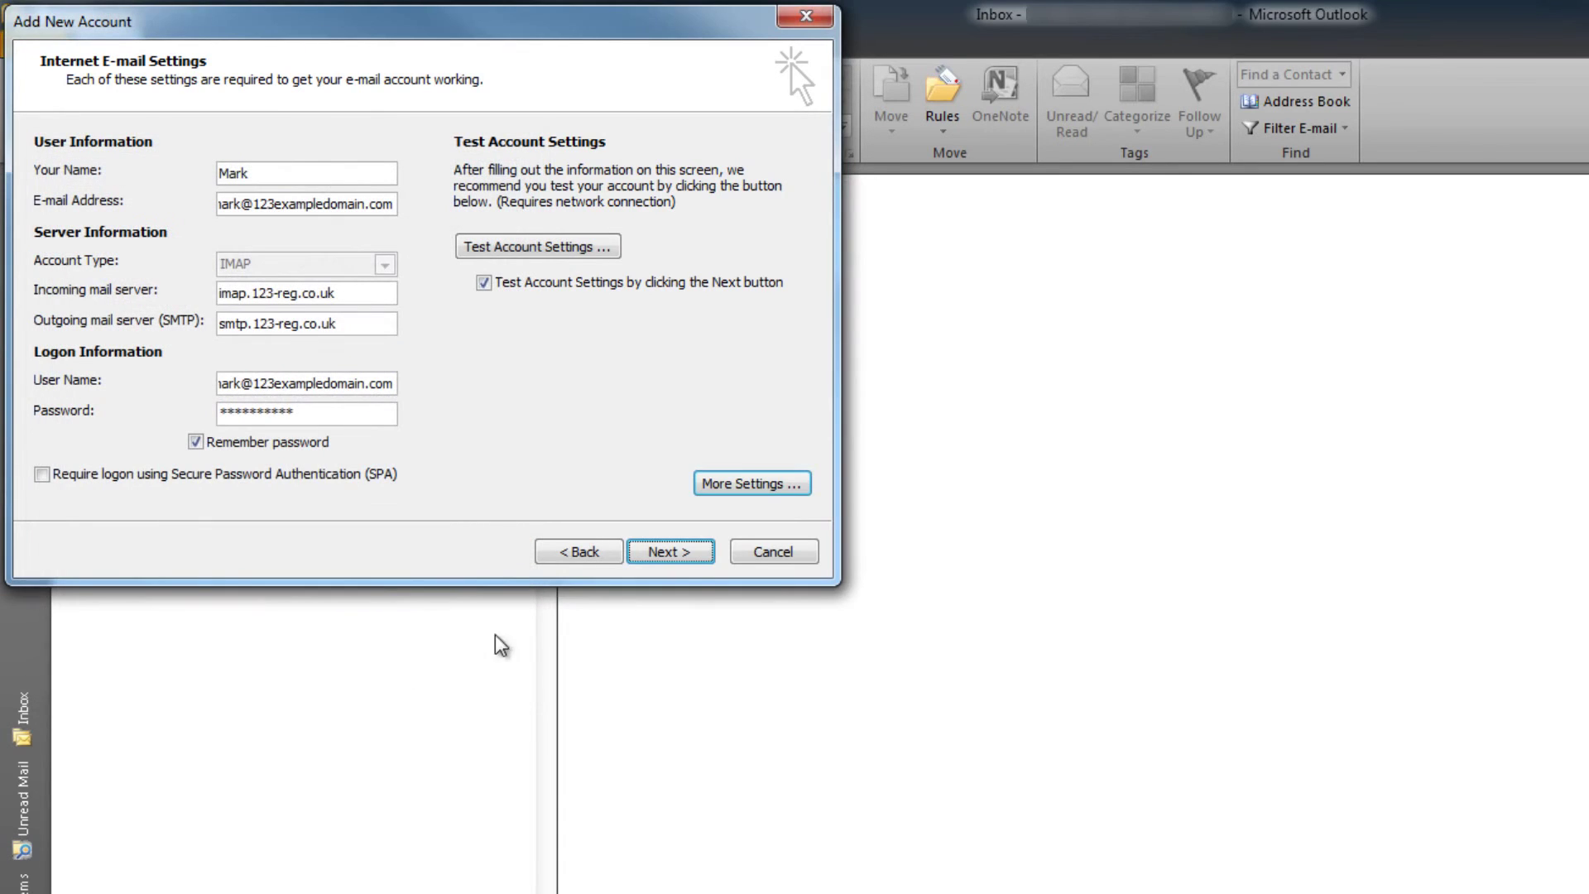
- Run the account test, dismiss the successful results, and finish the wizard
click(671, 551)
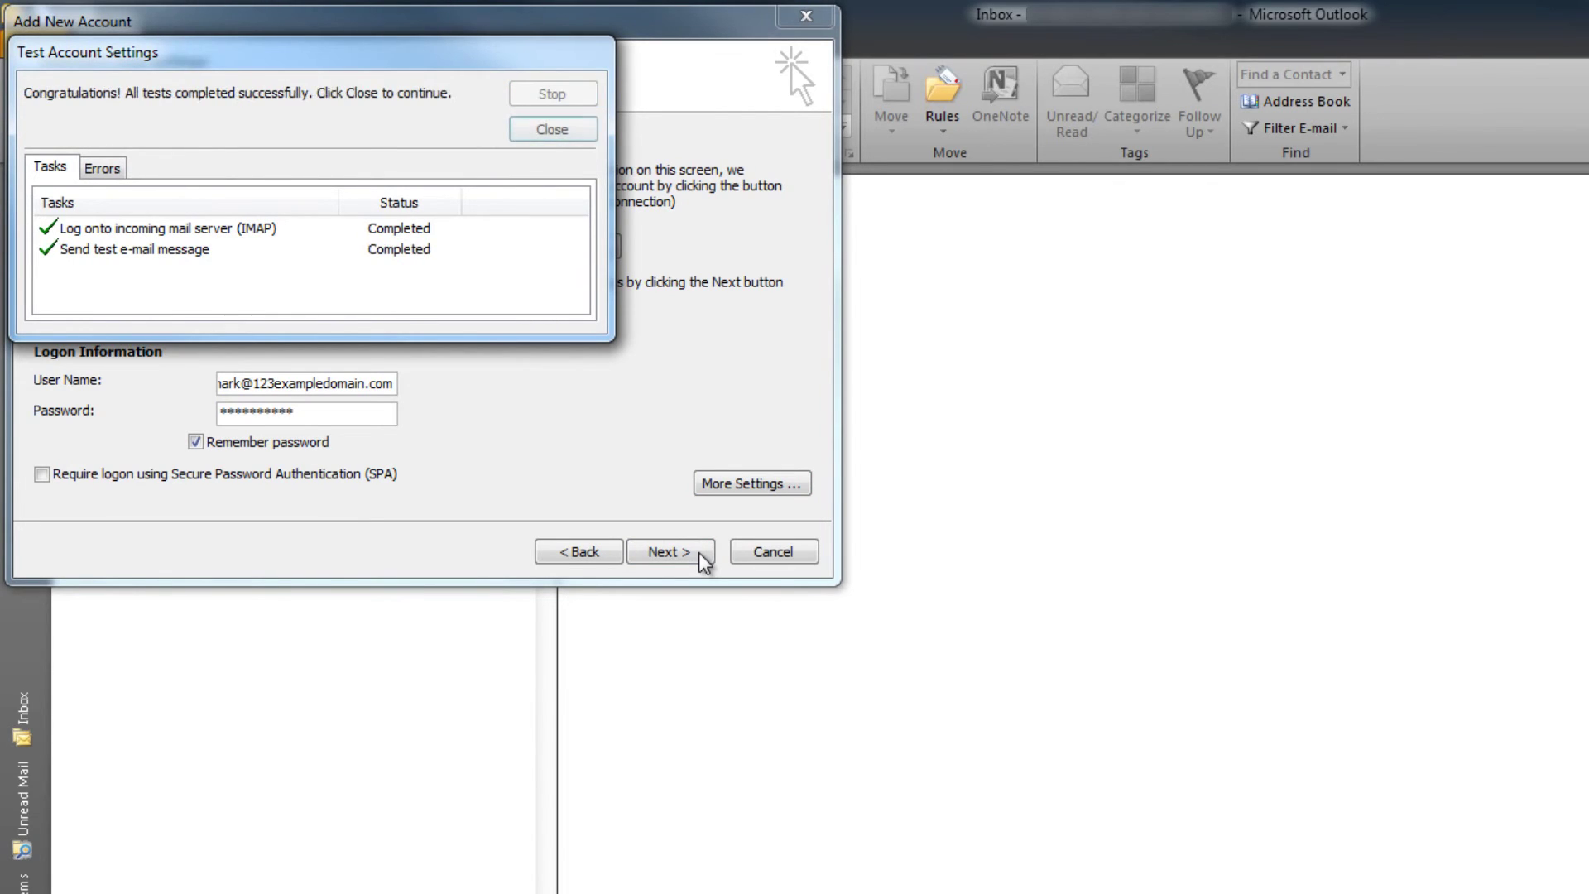
click(584, 134)
click(671, 551)
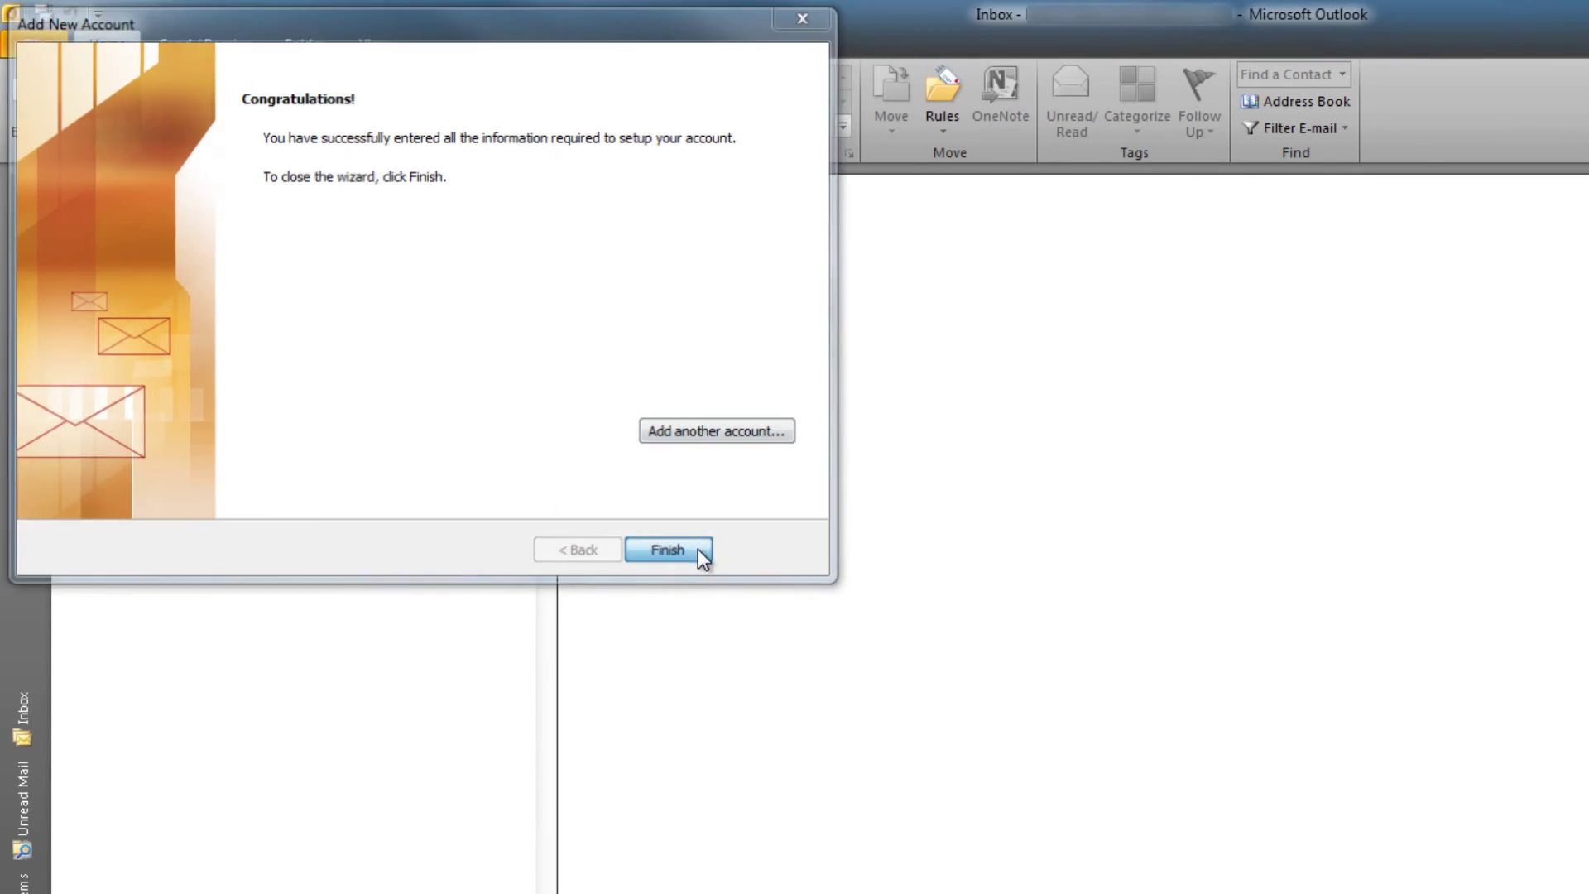